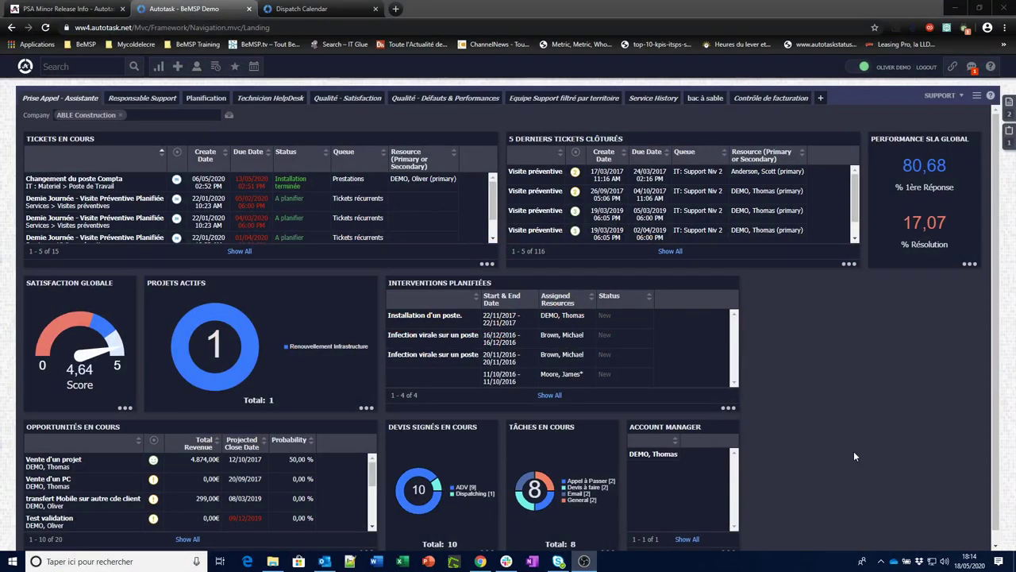
Open the Service Desk section of System Settings and examine the option that automatically completes service calls.
{"action": "mouse_move", "coordinate": [27, 77]}
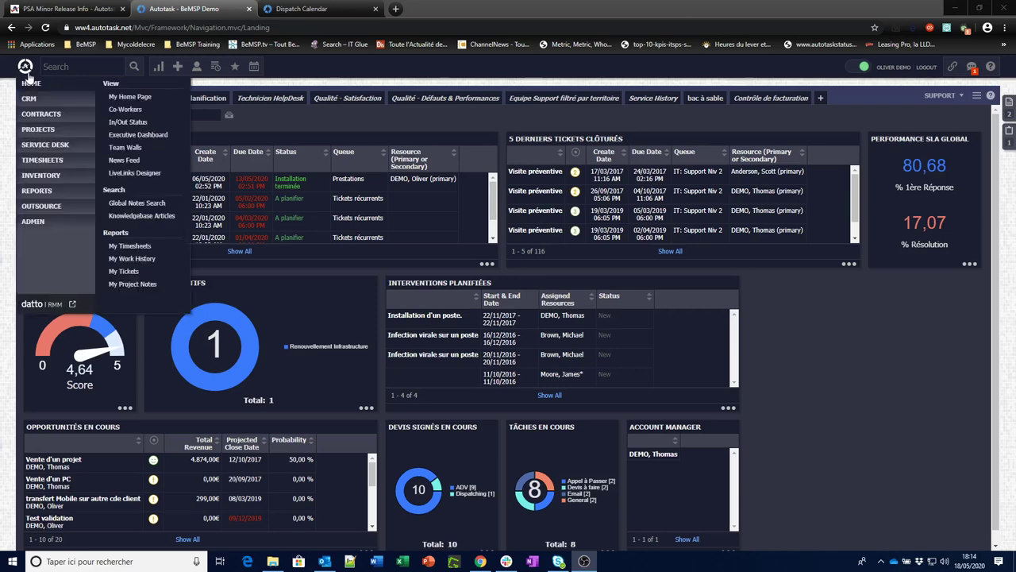
{"action": "left_click", "coordinate": [38, 223]}
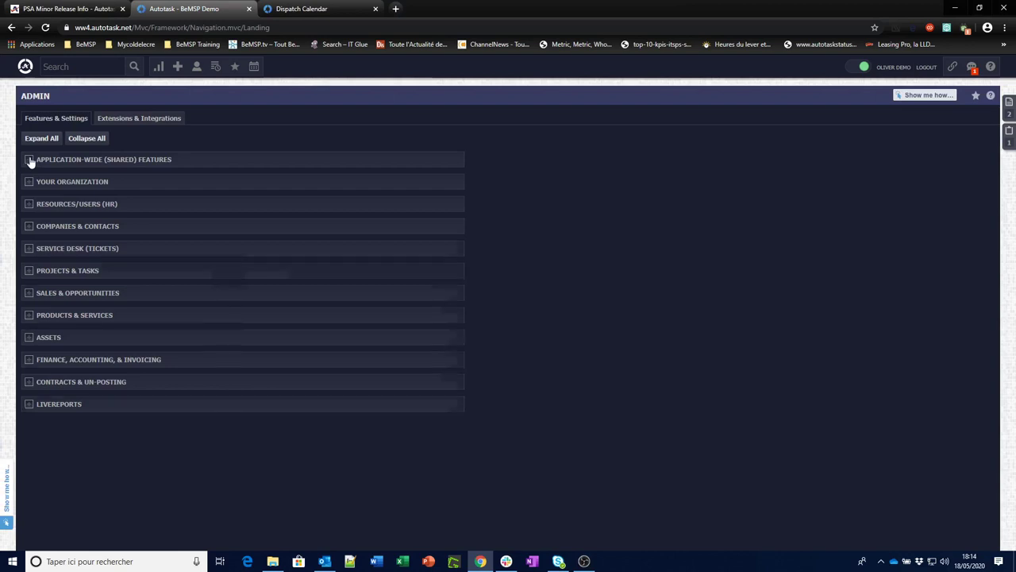
{"action": "left_click", "coordinate": [30, 161]}
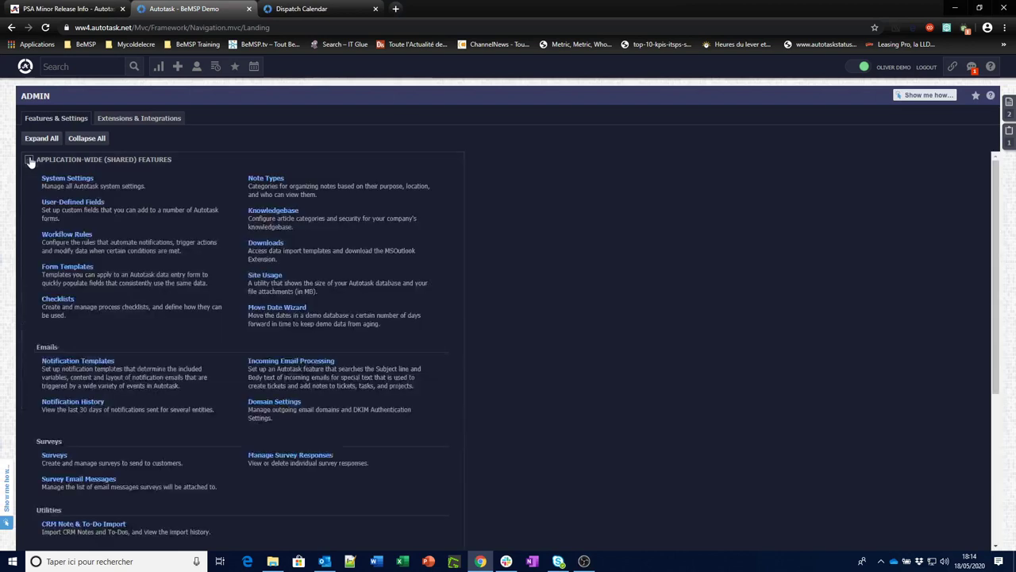
{"action": "left_click", "coordinate": [80, 181]}
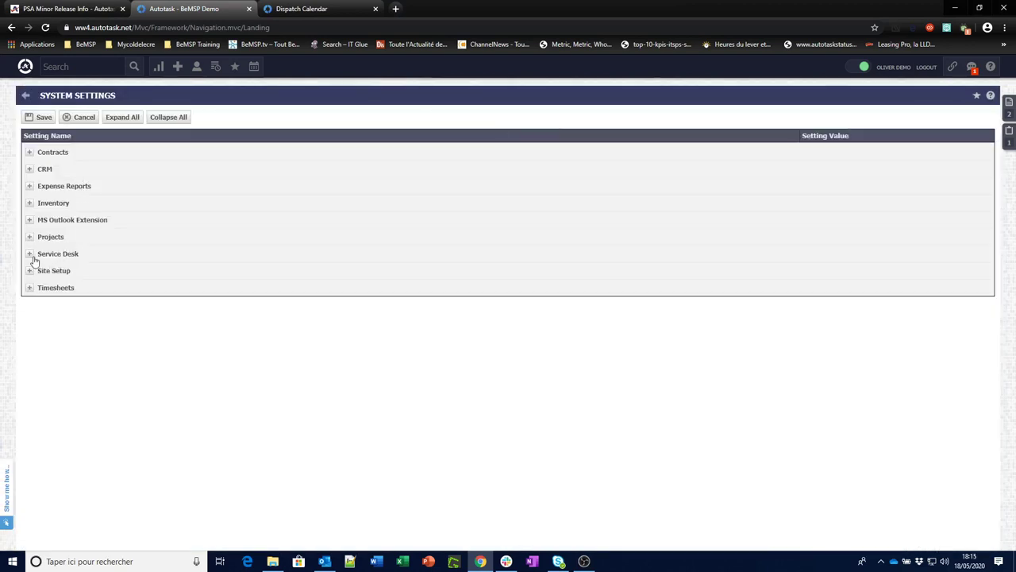
{"action": "left_click", "coordinate": [30, 255]}
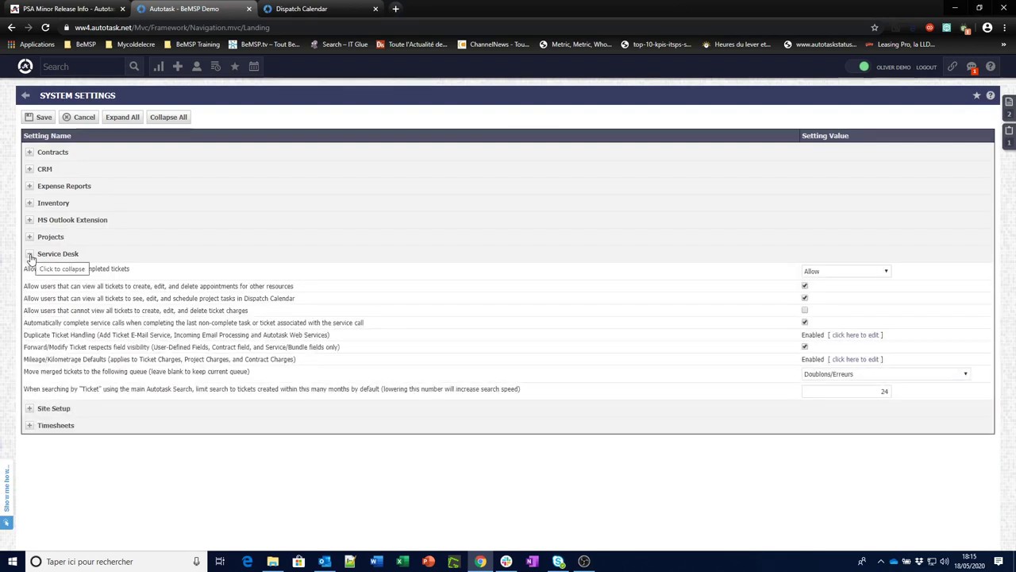
{"action": "left_click_drag", "start_coordinate": [24, 322], "coordinate": [367, 332]}
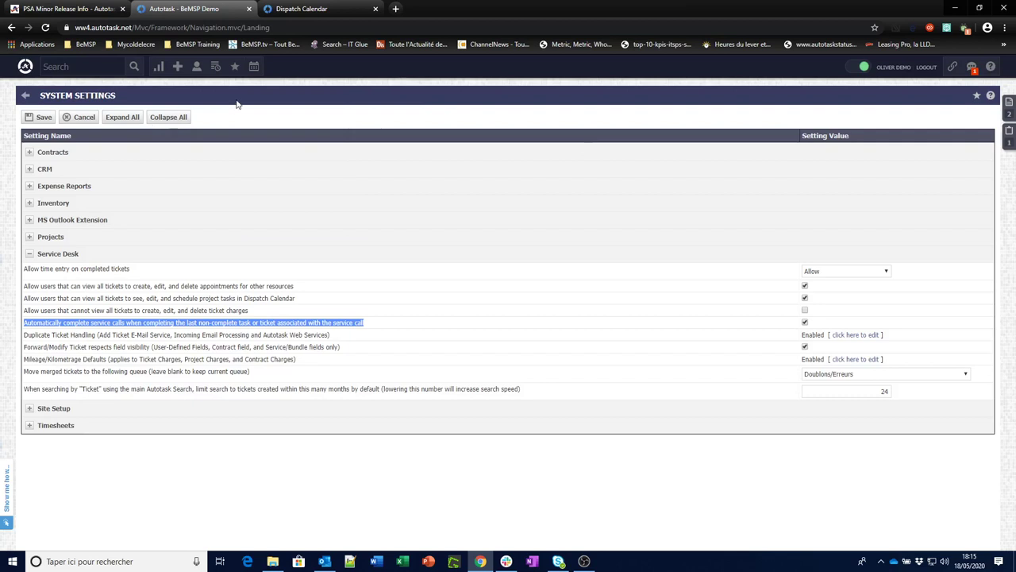
In the Dispatch Calendar, inspect the Scheduled criterion of the "Permanence planifiées" filter and exit without saving.
{"action": "left_click", "coordinate": [318, 9]}
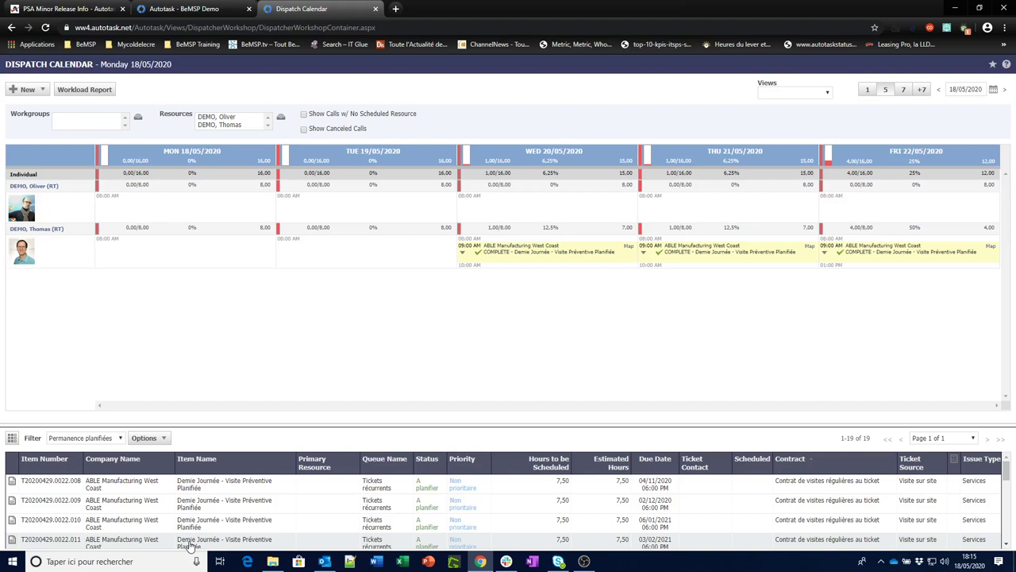
{"action": "left_click", "coordinate": [122, 439]}
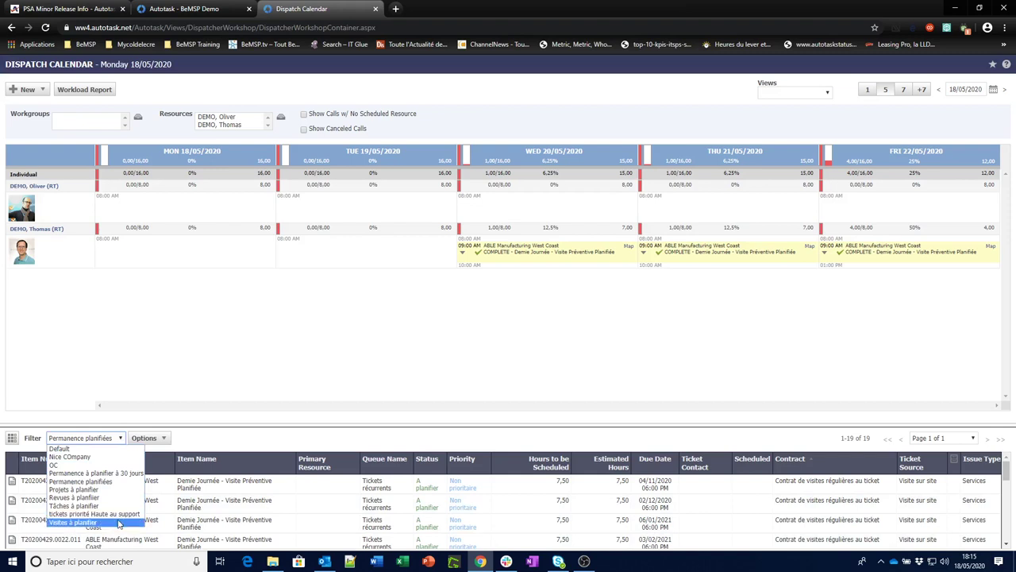
{"action": "mouse_move", "coordinate": [147, 439]}
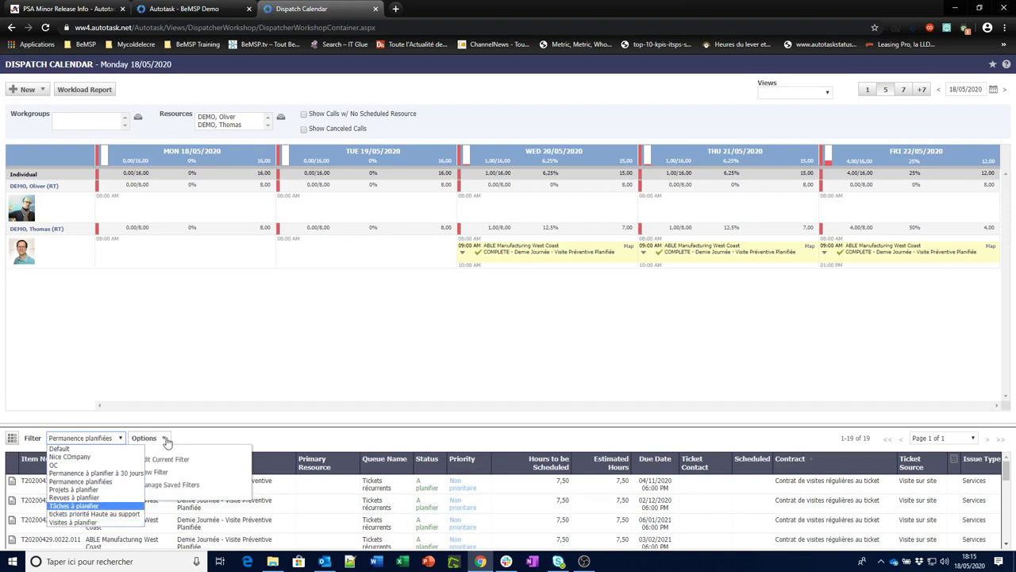
{"action": "left_click", "coordinate": [170, 461]}
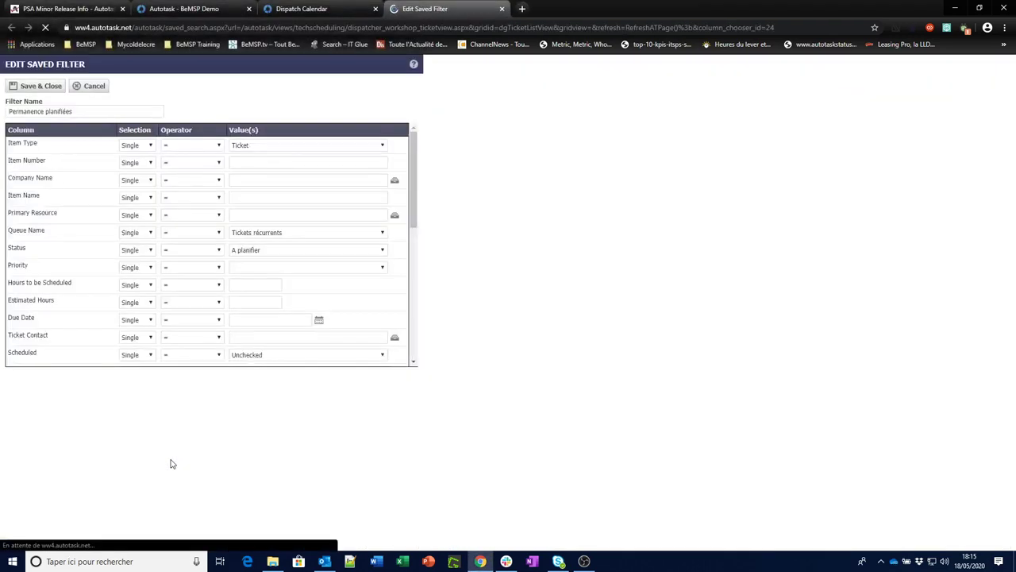
{"action": "double_click", "coordinate": [36, 355]}
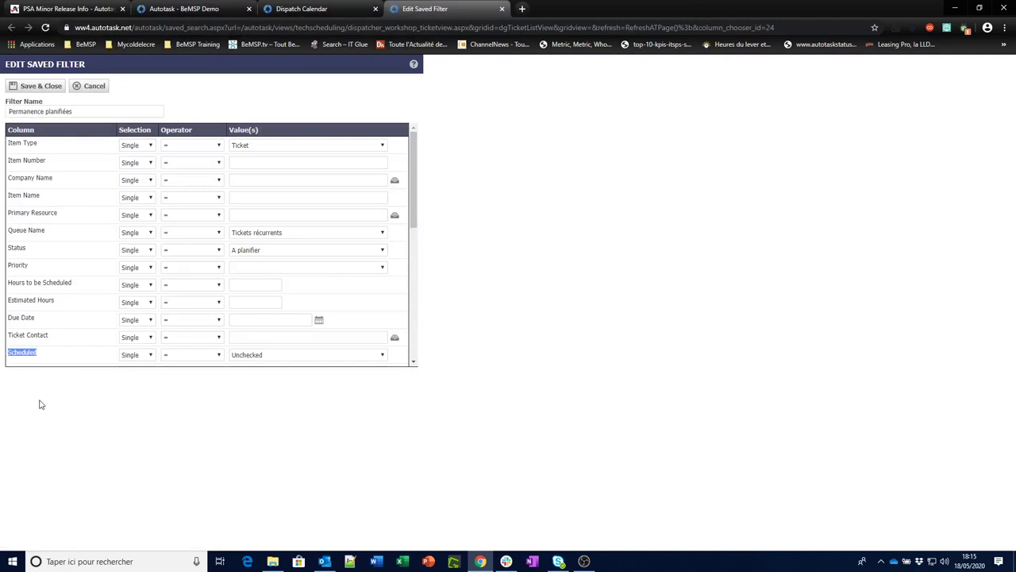
{"action": "left_click", "coordinate": [270, 356]}
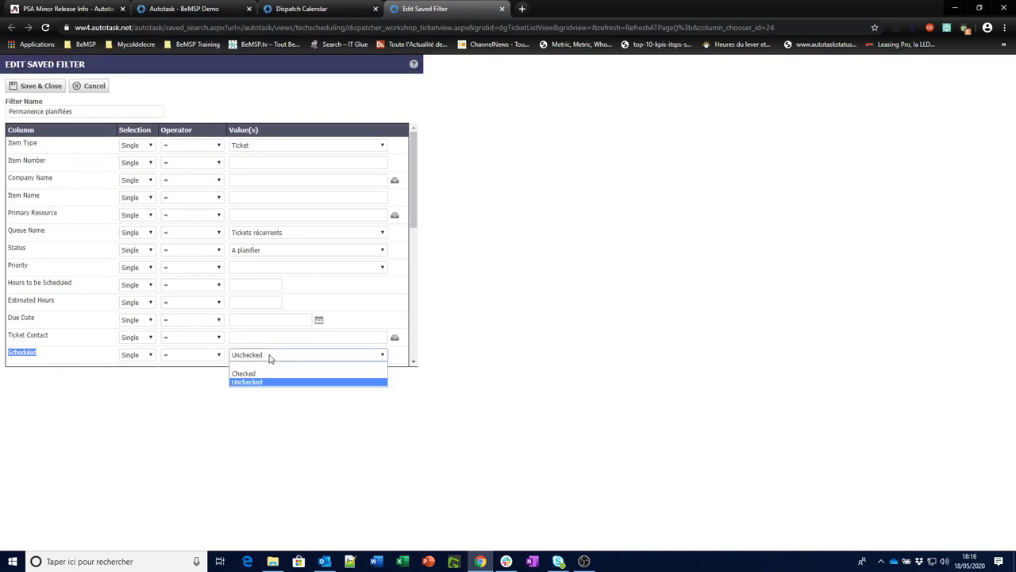
{"action": "left_click", "coordinate": [270, 356]}
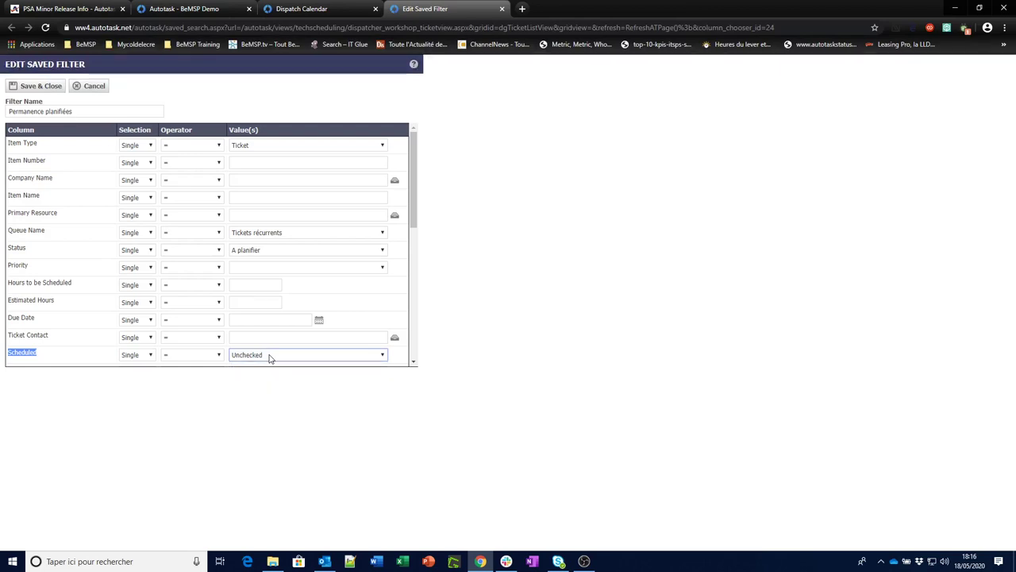
{"action": "left_click", "coordinate": [94, 85]}
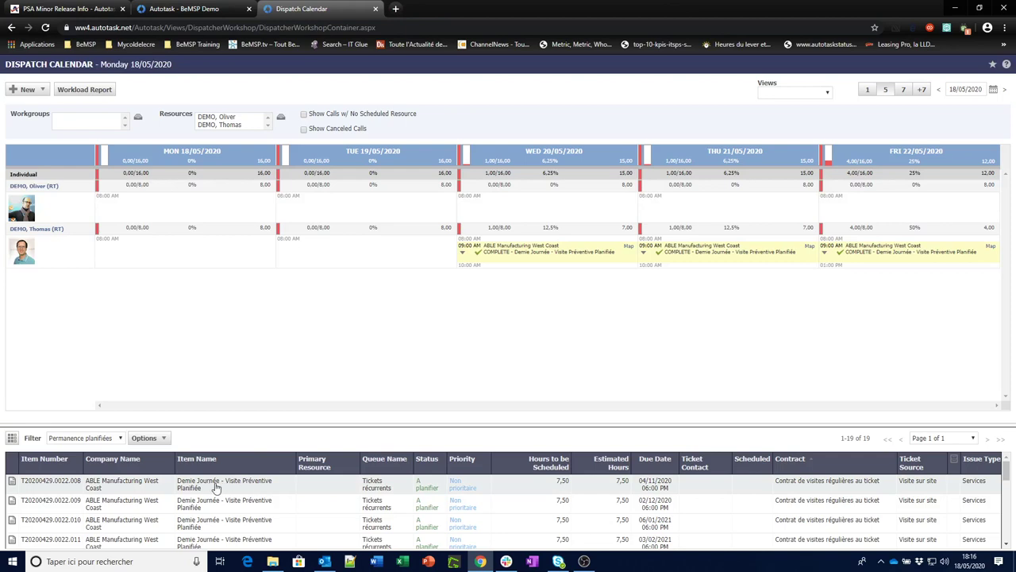
Schedule the preventive visit ticket due 04/11/2020 for the first technician on 20/05/2020, with role Technicien N2 and duration 4 hours.
{"action": "left_click_drag", "start_coordinate": [214, 487], "coordinate": [492, 202]}
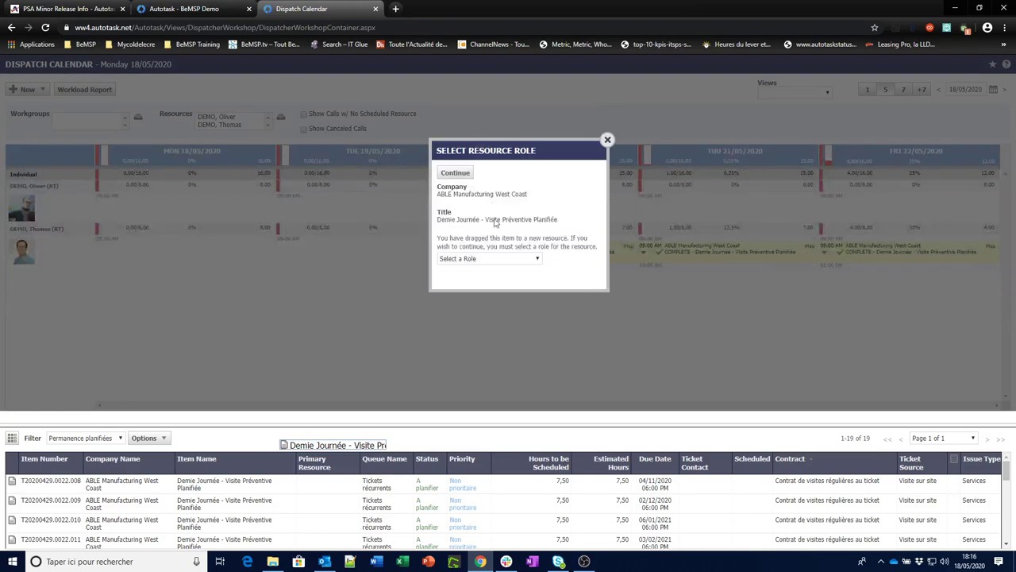
{"action": "left_click", "coordinate": [540, 260]}
{"action": "left_click", "coordinate": [517, 287]}
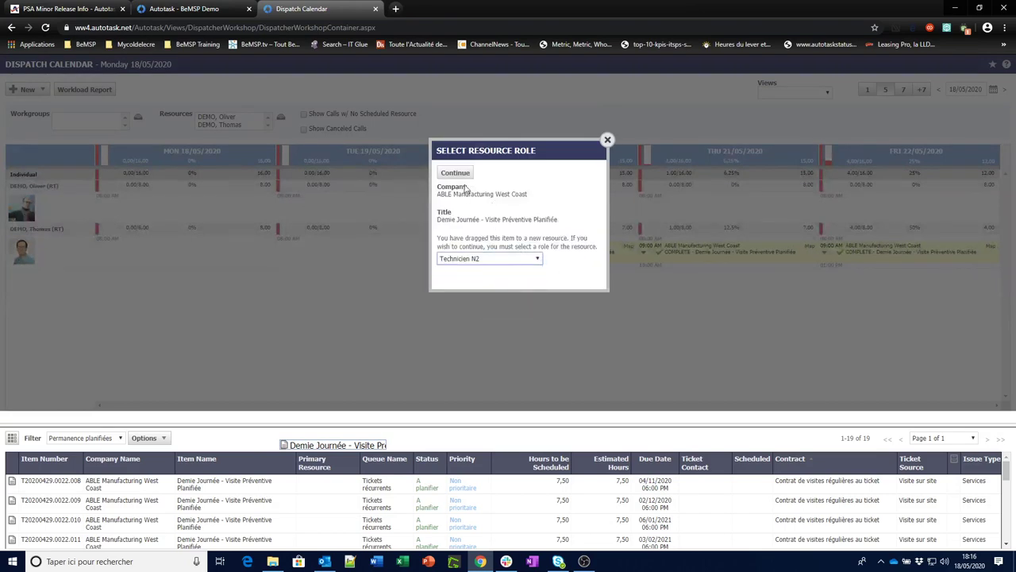
{"action": "left_click", "coordinate": [455, 172]}
{"action": "left_click", "coordinate": [449, 282]}
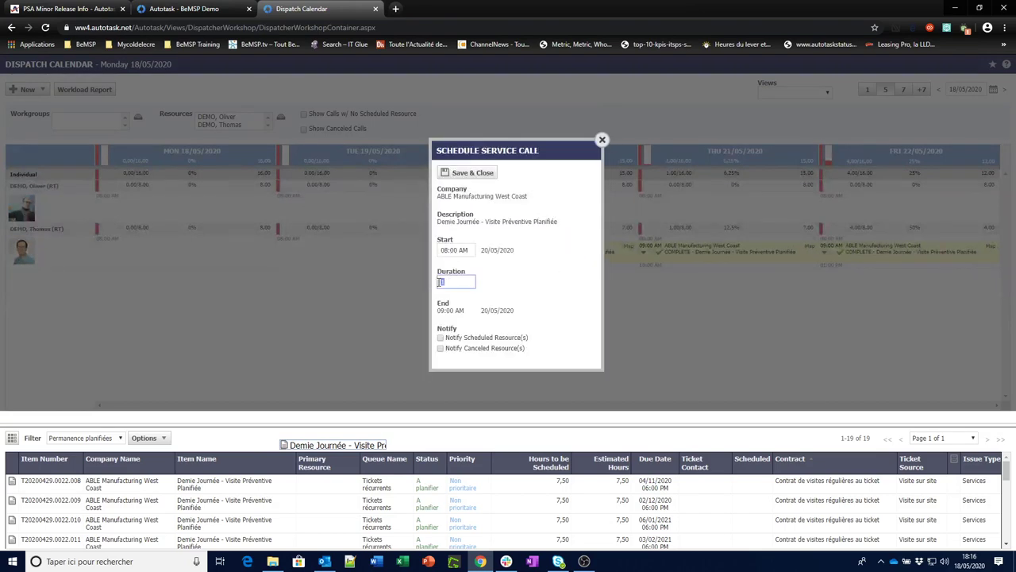
{"action": "key", "text": "BackSpace"}
{"action": "type", "text": "4"}
{"action": "left_click", "coordinate": [470, 173]}
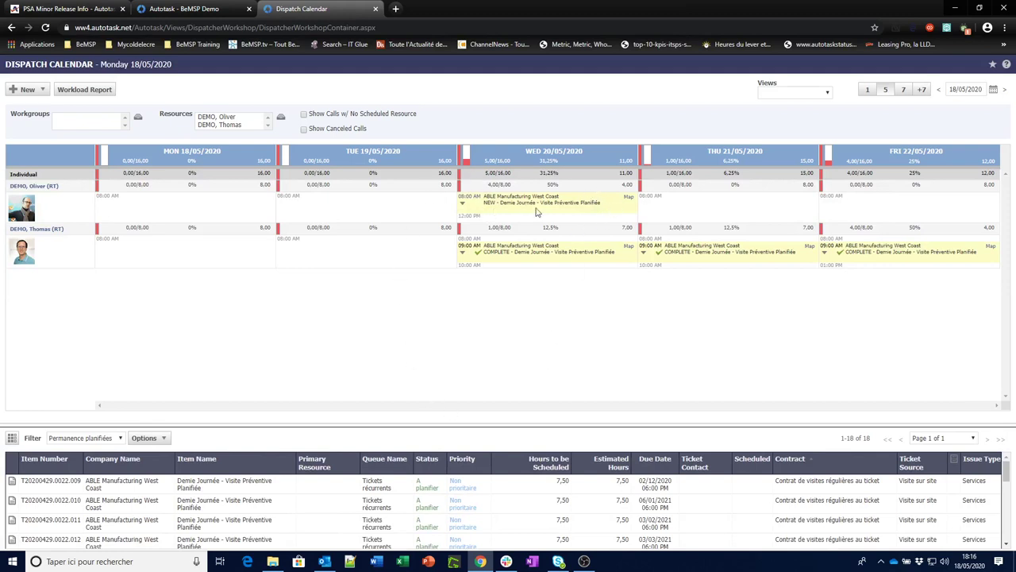
Expand the new service call on 20/05/2020 and check the status of its ticket.
{"action": "left_click", "coordinate": [462, 203]}
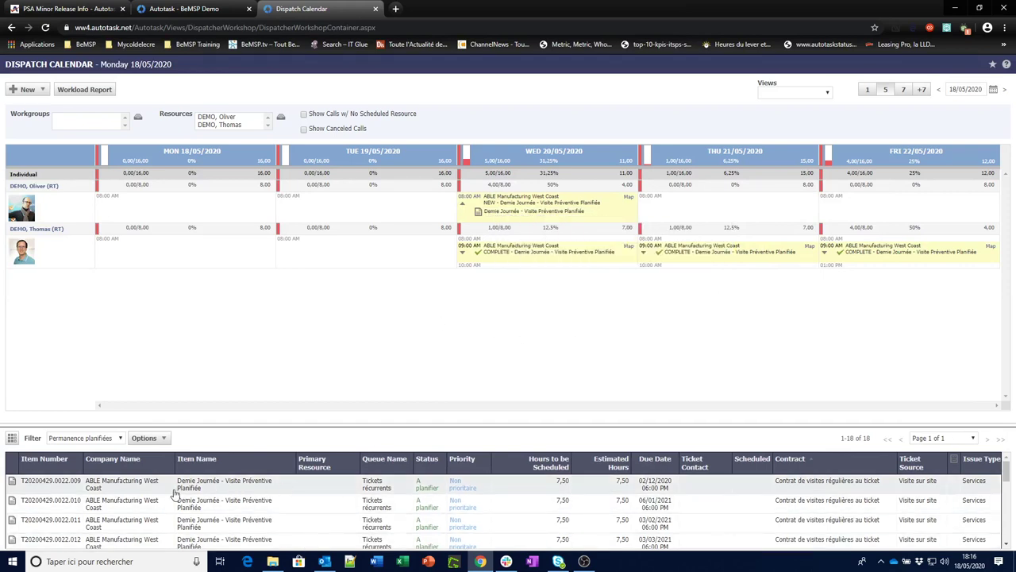
{"action": "mouse_move", "coordinate": [503, 216]}
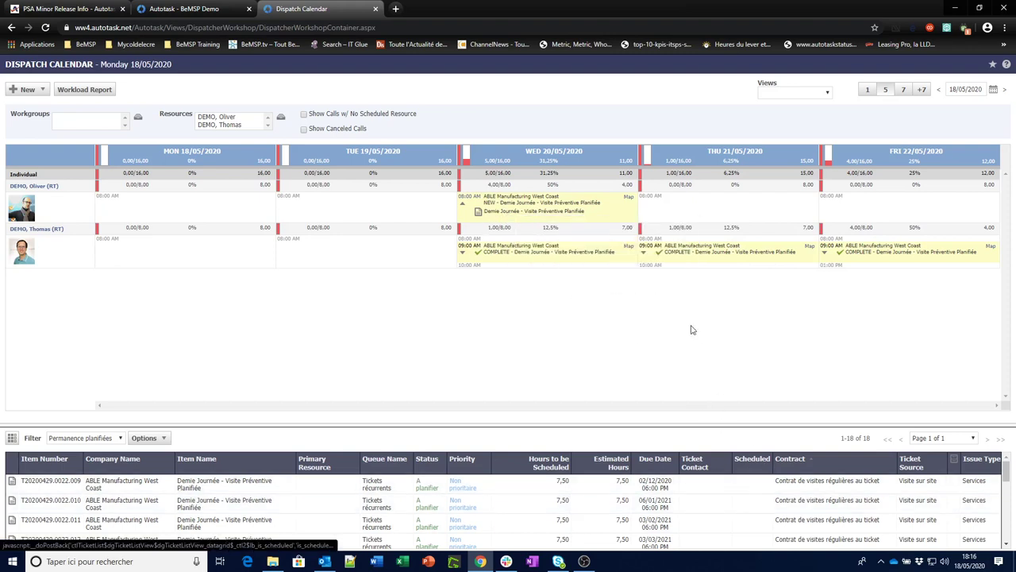
{"action": "mouse_move", "coordinate": [576, 219]}
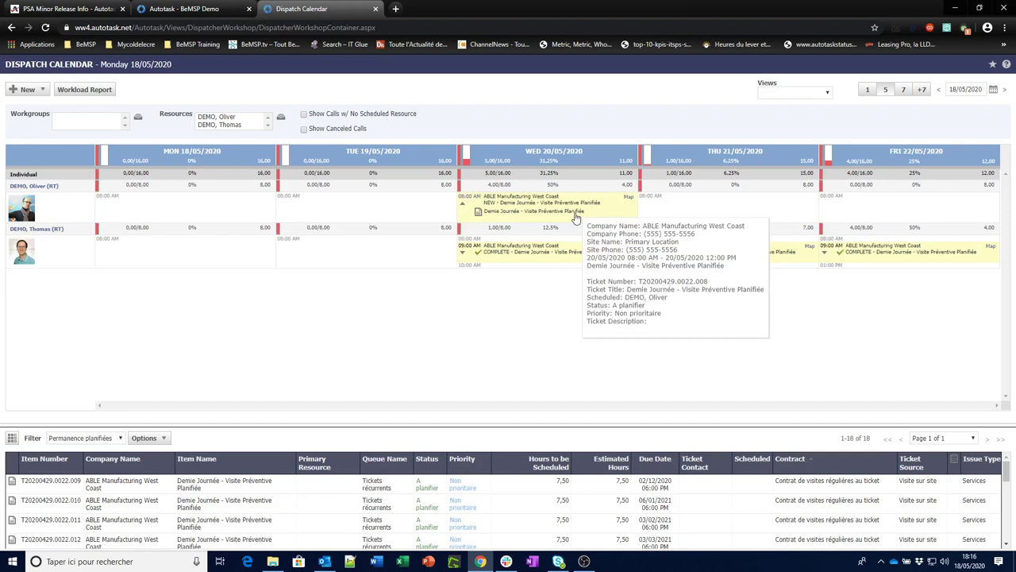
Reschedule the first technician's service call on 20/05/2020 to start at 09:00 AM and expand it to show its ticket.
{"action": "left_click", "coordinate": [467, 202]}
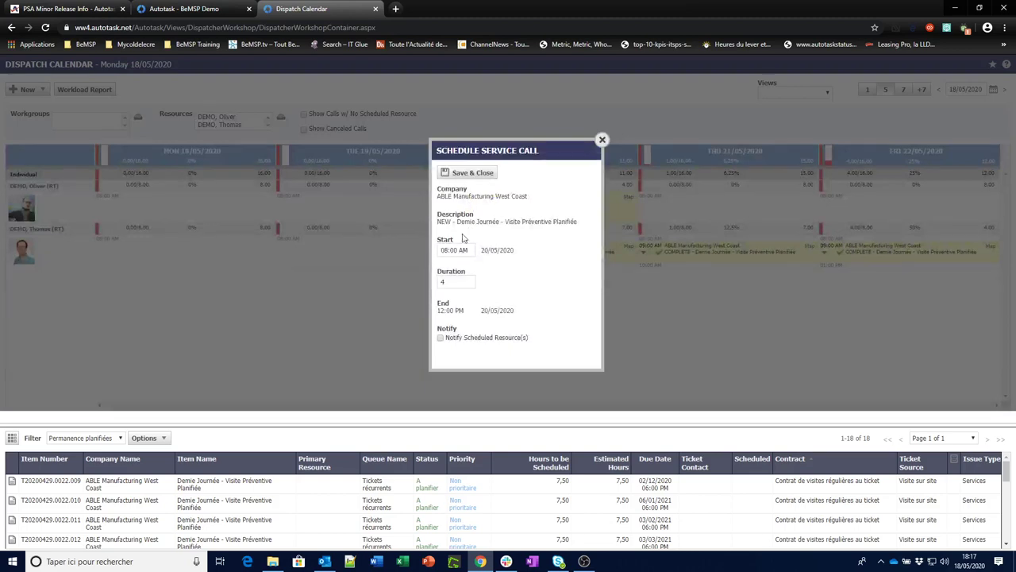
{"action": "left_click", "coordinate": [443, 251]}
{"action": "type", "text": "09"}
{"action": "left_click", "coordinate": [474, 172]}
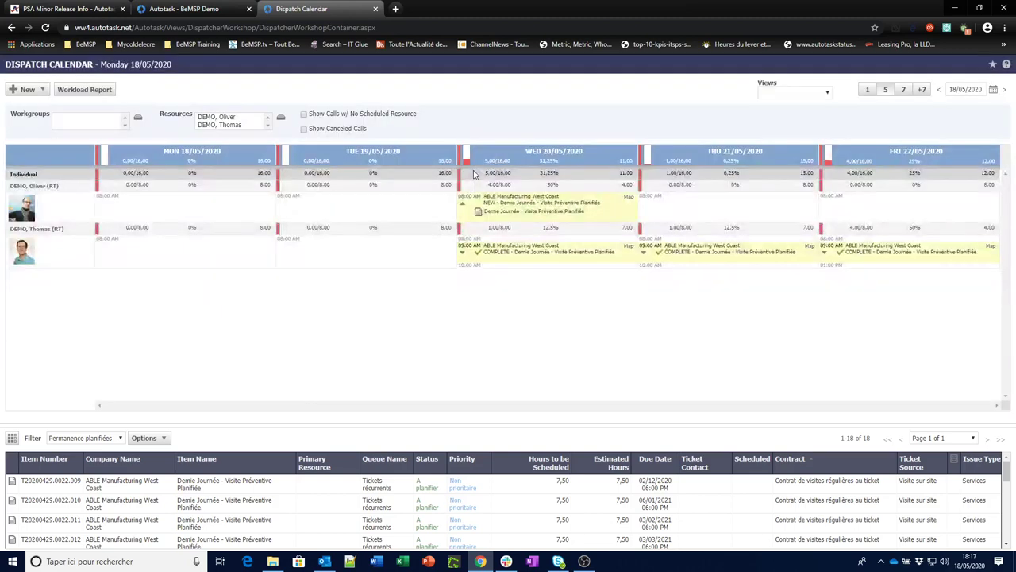
{"action": "left_click", "coordinate": [461, 212]}
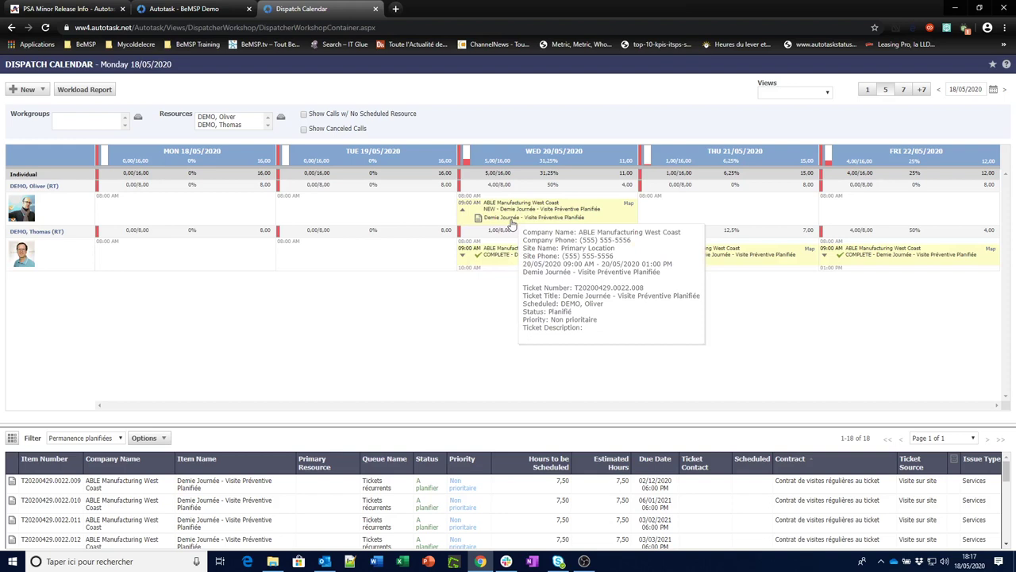
Start a time entry for the service call from its ticket and set the status to Complete.
{"action": "right_click", "coordinate": [512, 225]}
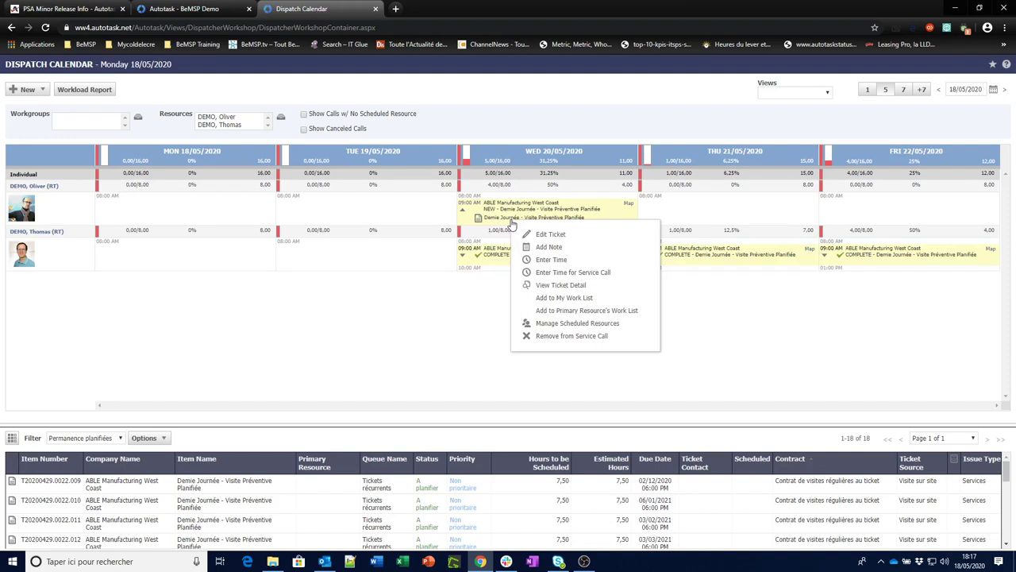
{"action": "left_click", "coordinate": [600, 275]}
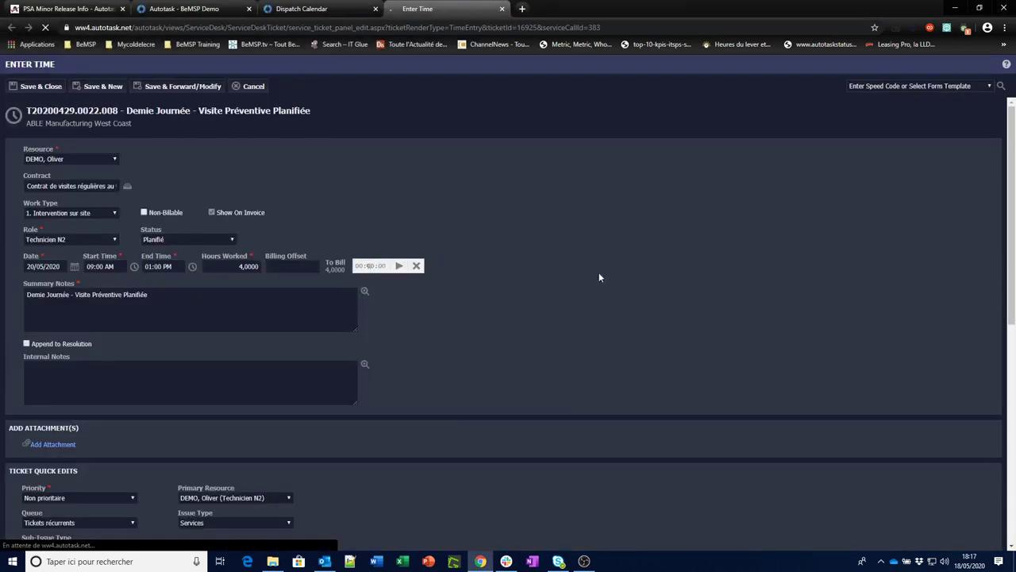
{"action": "left_click", "coordinate": [205, 239]}
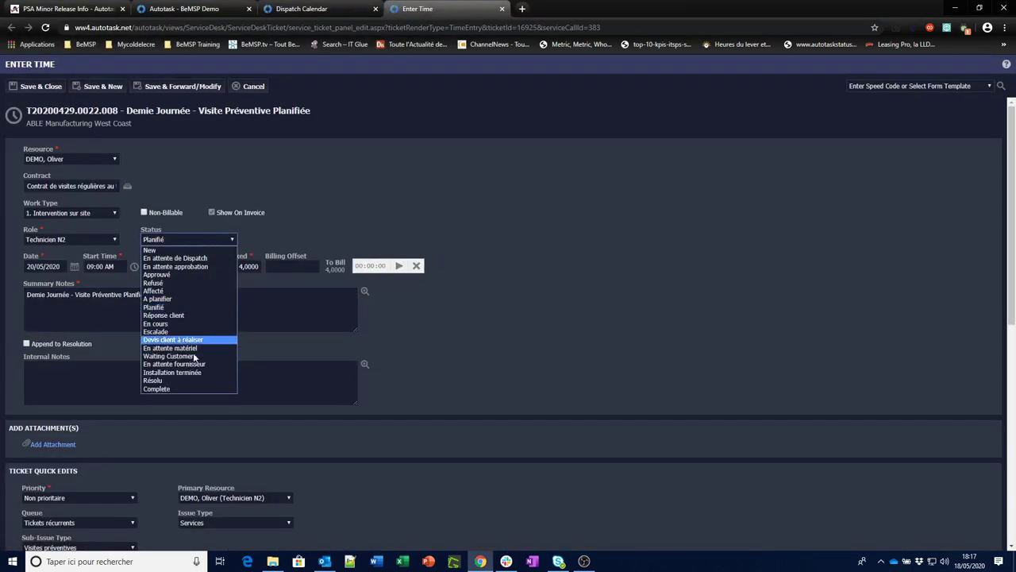
{"action": "left_click", "coordinate": [190, 390]}
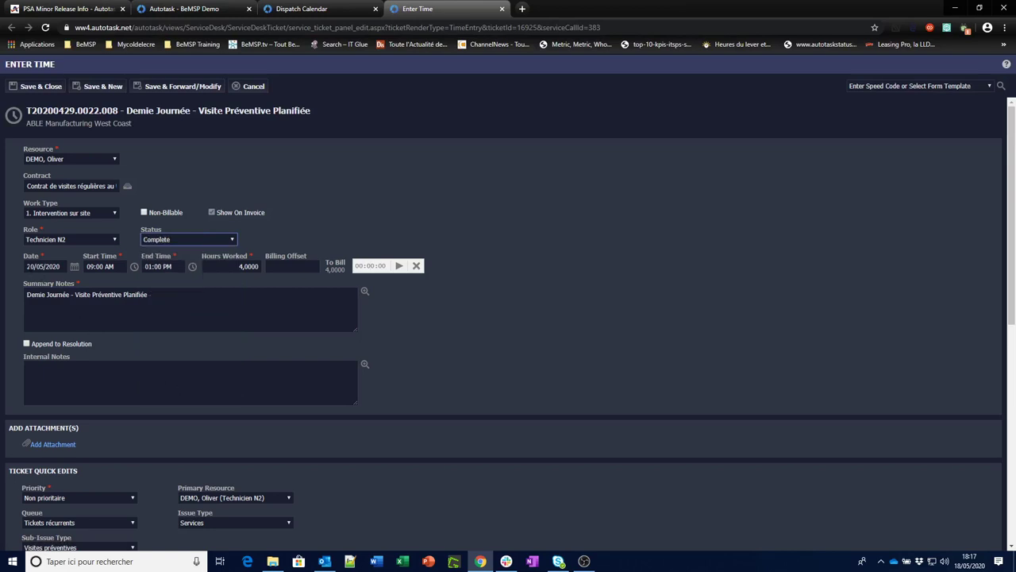
{"action": "key", "text": "Tab"}
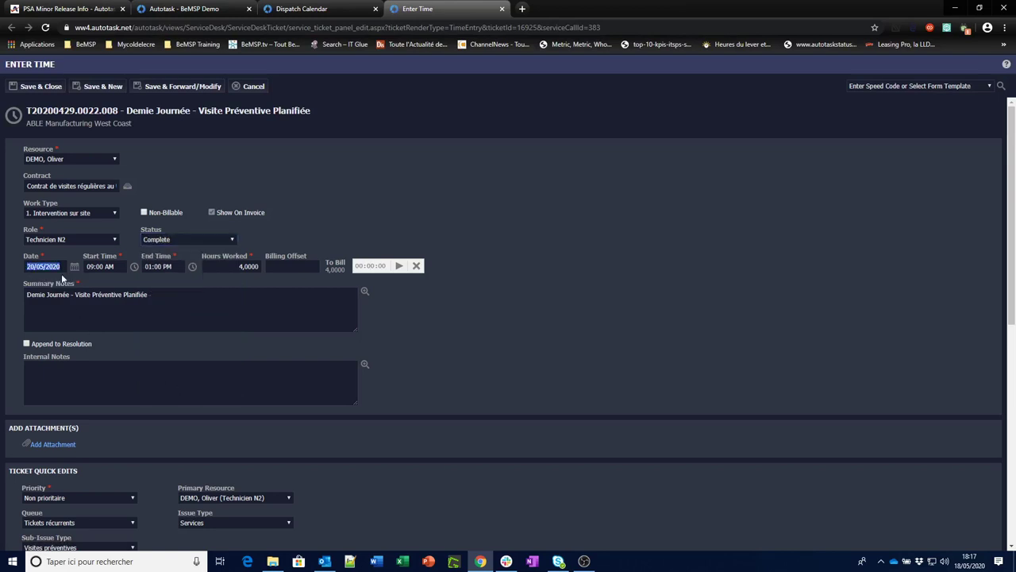
Review the date, start and end times and summary notes of the time entry, and save it.
{"action": "left_click", "coordinate": [110, 267]}
{"action": "left_click_drag", "start_coordinate": [111, 267], "coordinate": [27, 267]}
{"action": "left_click_drag", "start_coordinate": [172, 267], "coordinate": [145, 267]}
{"action": "left_click_drag", "start_coordinate": [173, 297], "coordinate": [24, 295]}
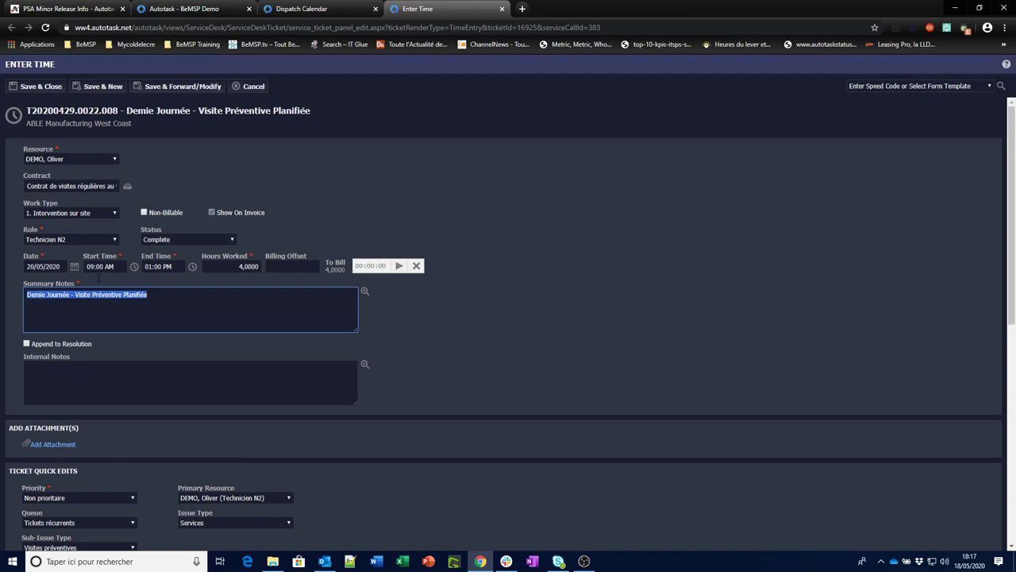
{"action": "left_click", "coordinate": [49, 88]}
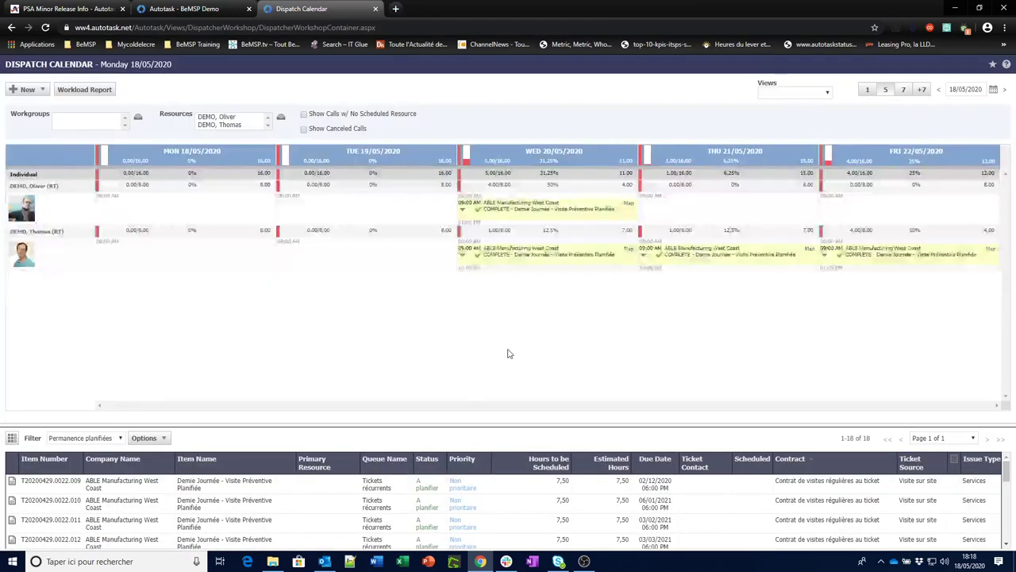
{"action": "mouse_move", "coordinate": [462, 215]}
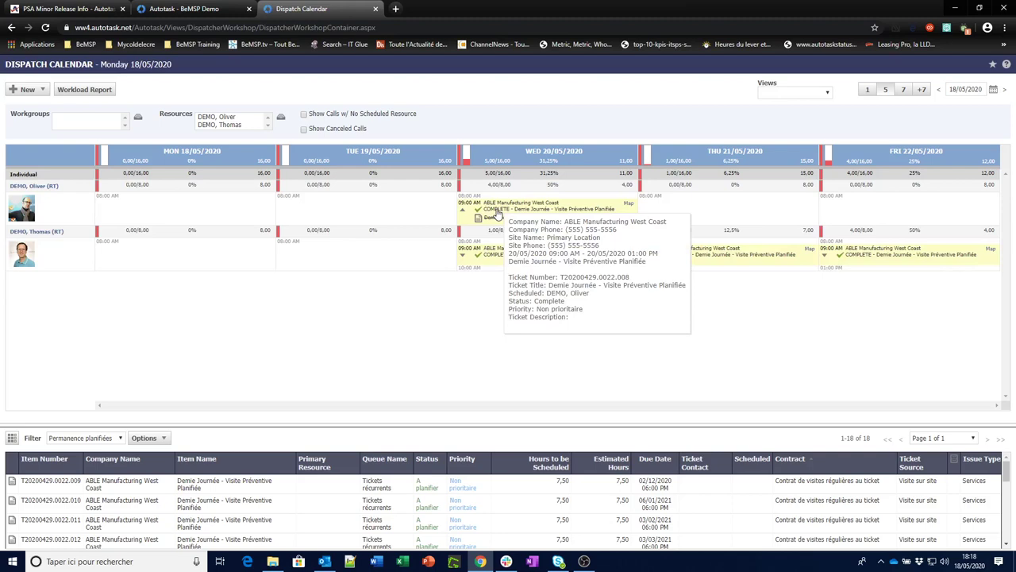
Open the Workflow Rules from the application-wide admin features and filter the Service Desk rules by the name "plani".
{"action": "left_click", "coordinate": [209, 9]}
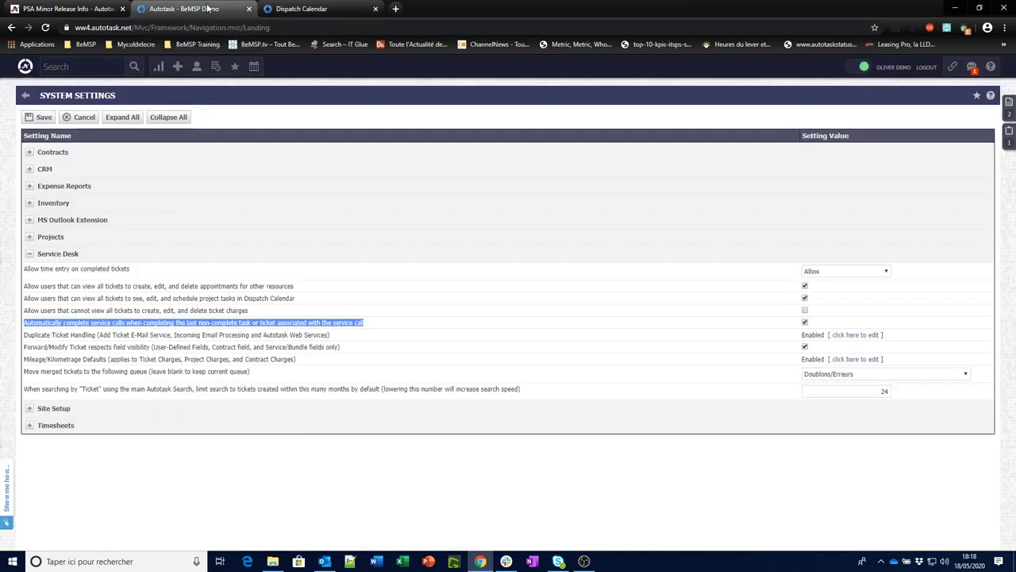
{"action": "mouse_move", "coordinate": [26, 69]}
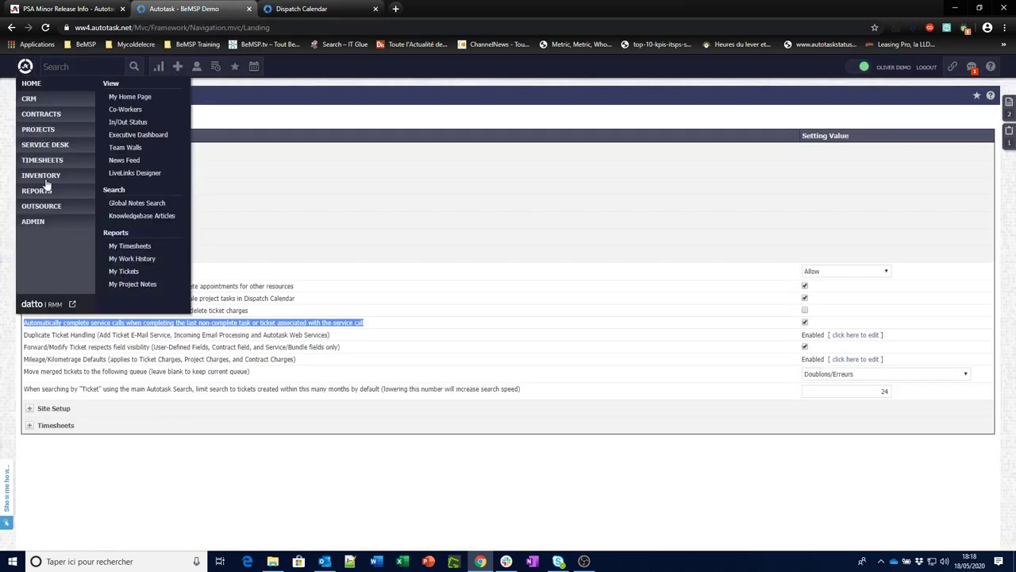
{"action": "left_click", "coordinate": [35, 223]}
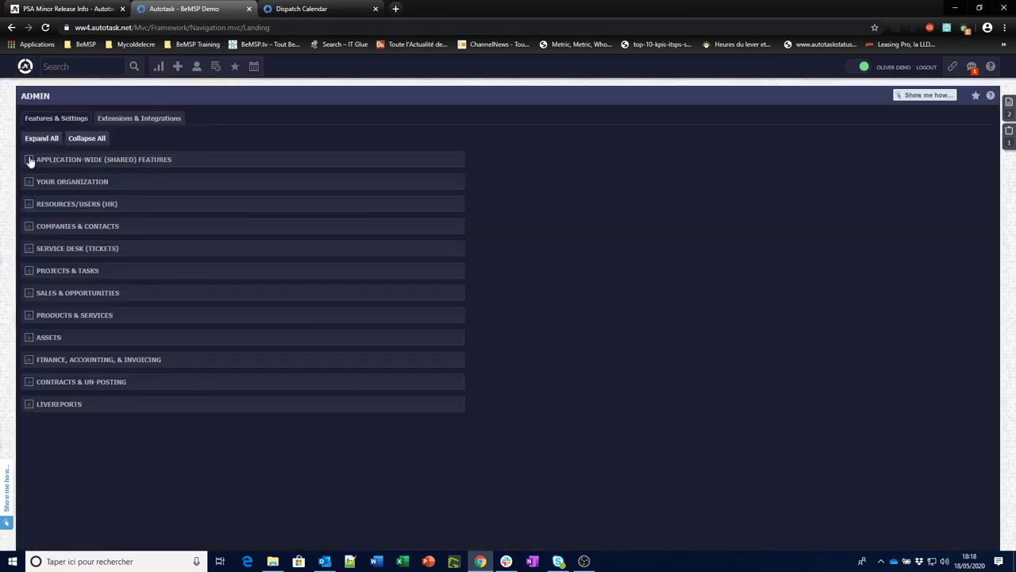
{"action": "left_click", "coordinate": [29, 161]}
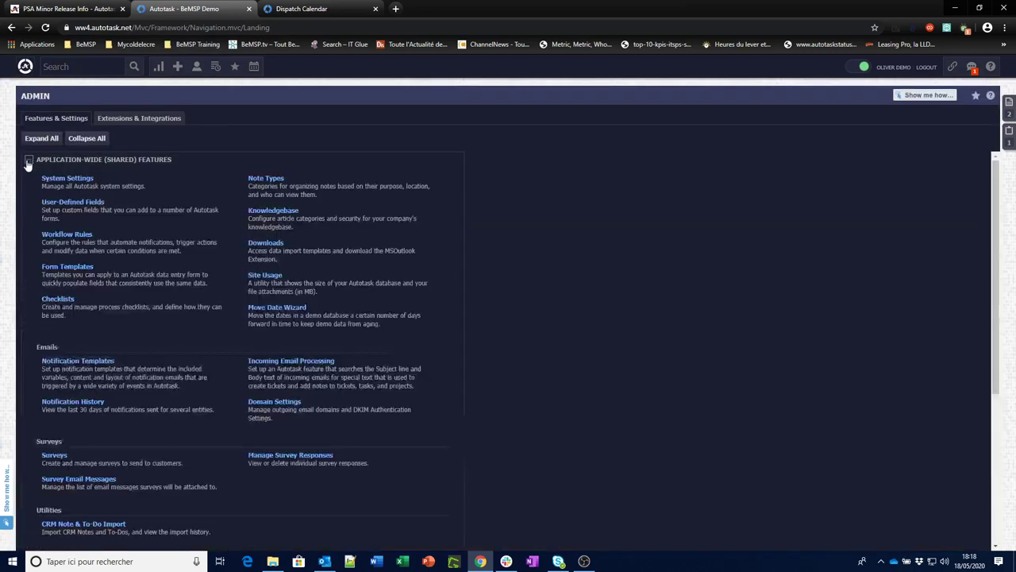
{"action": "left_click", "coordinate": [65, 235]}
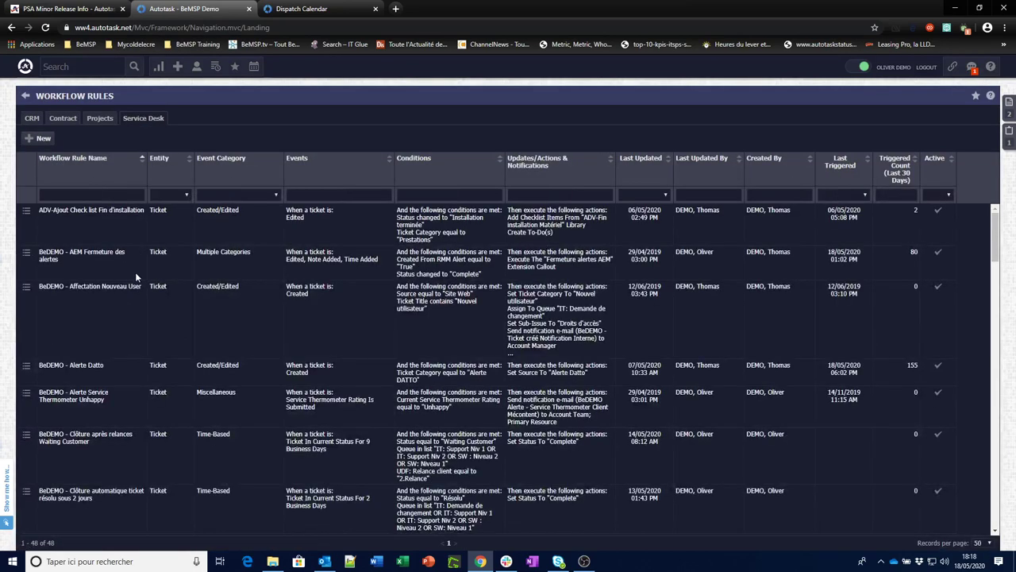
{"action": "left_click", "coordinate": [83, 197]}
{"action": "key", "text": "Return"}
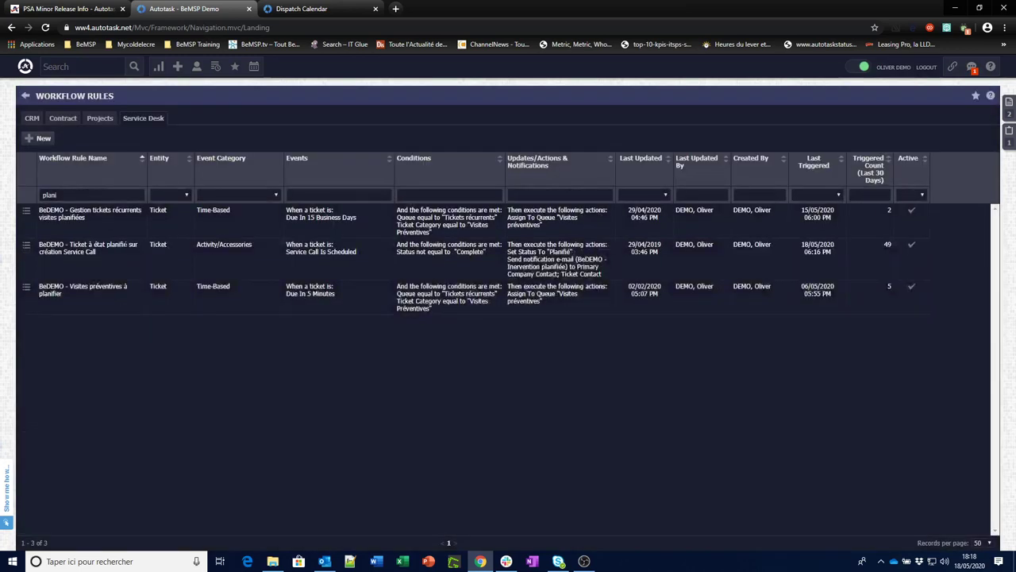
Review the events, conditions and updates of the rule "BeDEMO - Ticket à état planifié sur création Service Call" and close it without saving.
{"action": "left_click", "coordinate": [26, 252]}
{"action": "left_click", "coordinate": [53, 269]}
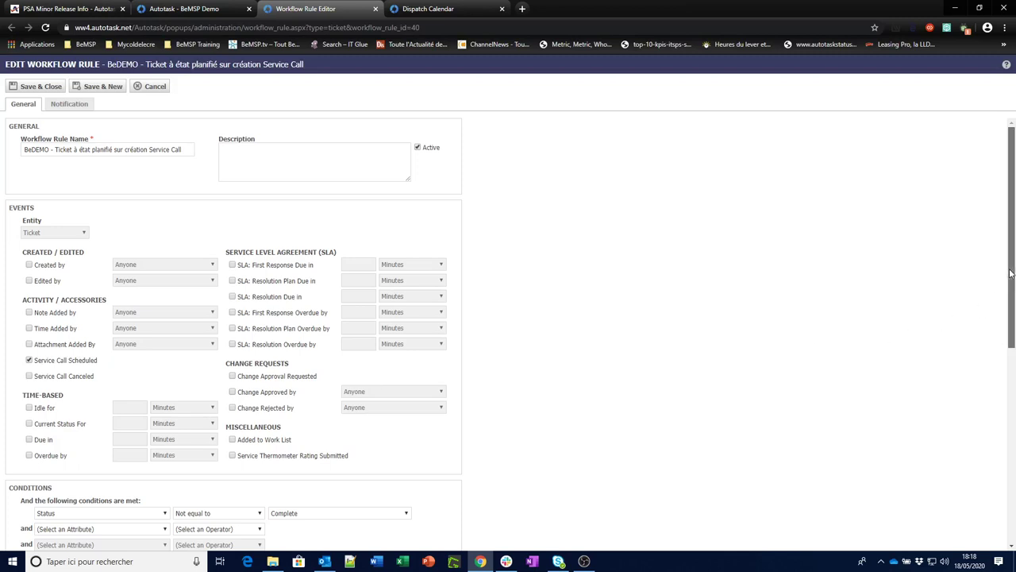
{"action": "left_click_drag", "start_coordinate": [1011, 286], "coordinate": [998, 391]}
{"action": "scroll", "coordinate": [998, 391], "scroll_direction": "down", "scroll_amount": 1}
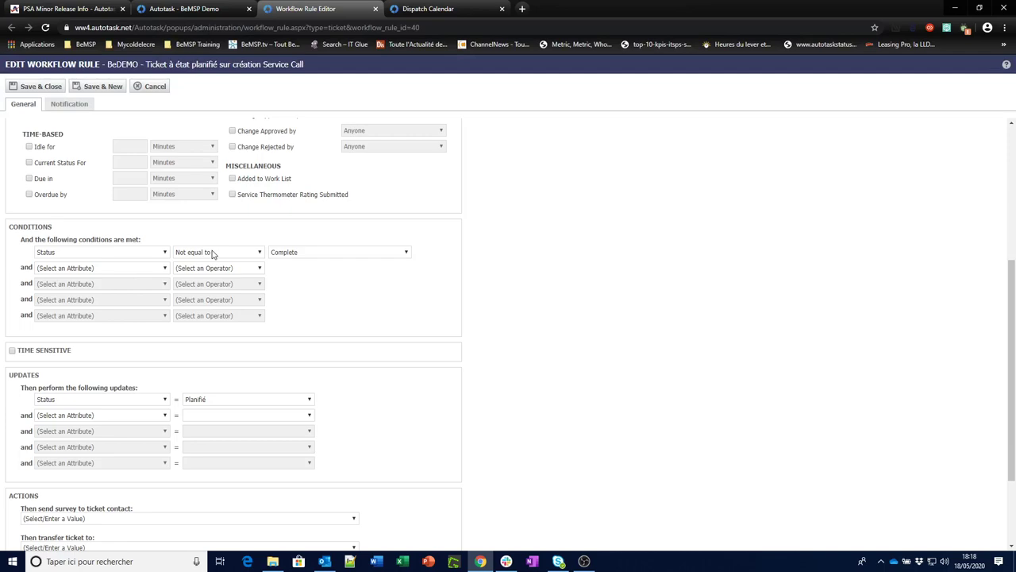
{"action": "scroll", "coordinate": [173, 208], "scroll_direction": "up", "scroll_amount": 4}
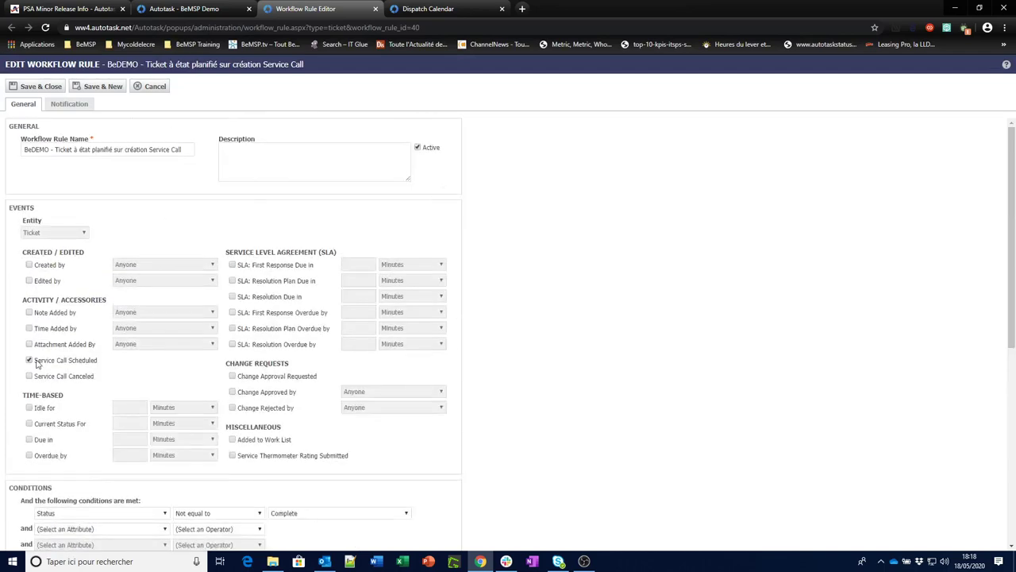
{"action": "scroll", "coordinate": [88, 421], "scroll_direction": "down", "scroll_amount": 5}
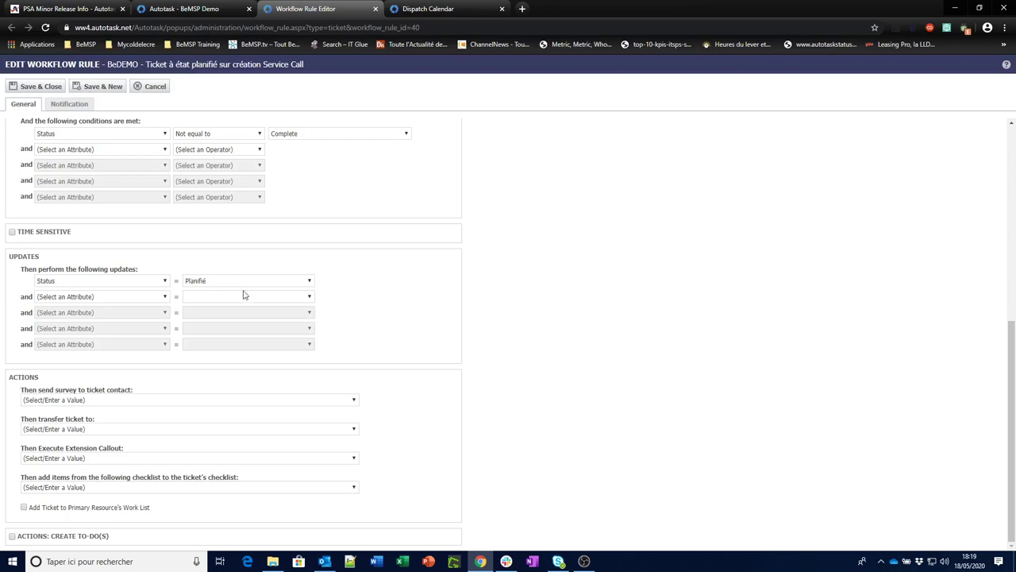
{"action": "left_click", "coordinate": [162, 89]}
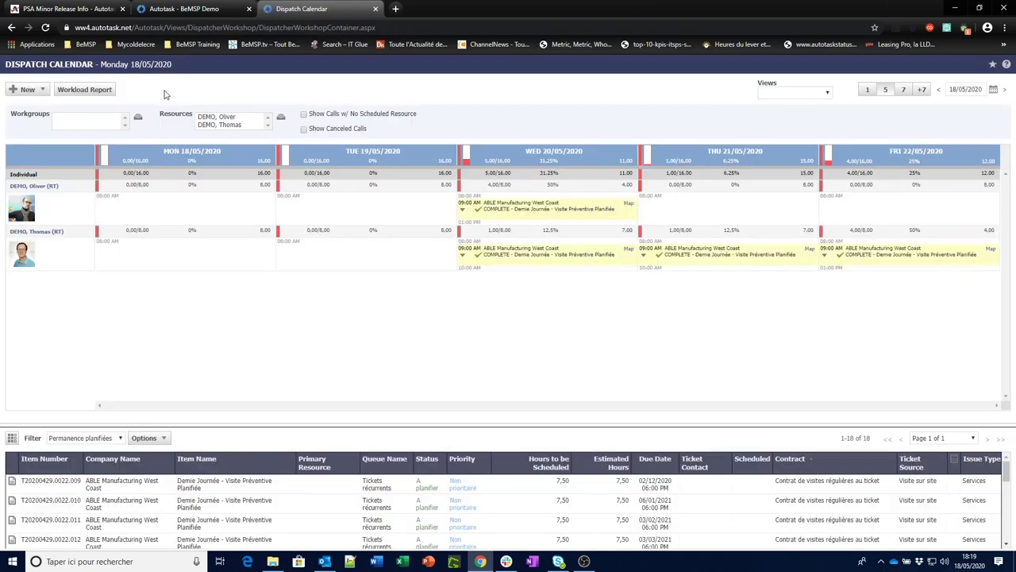
Review the Projects workflow rule "BeDEMO - Tâche à l'état planifié sur Service Call", close it without saving and return to the home dashboard.
{"action": "left_click", "coordinate": [183, 8]}
{"action": "left_click", "coordinate": [100, 119]}
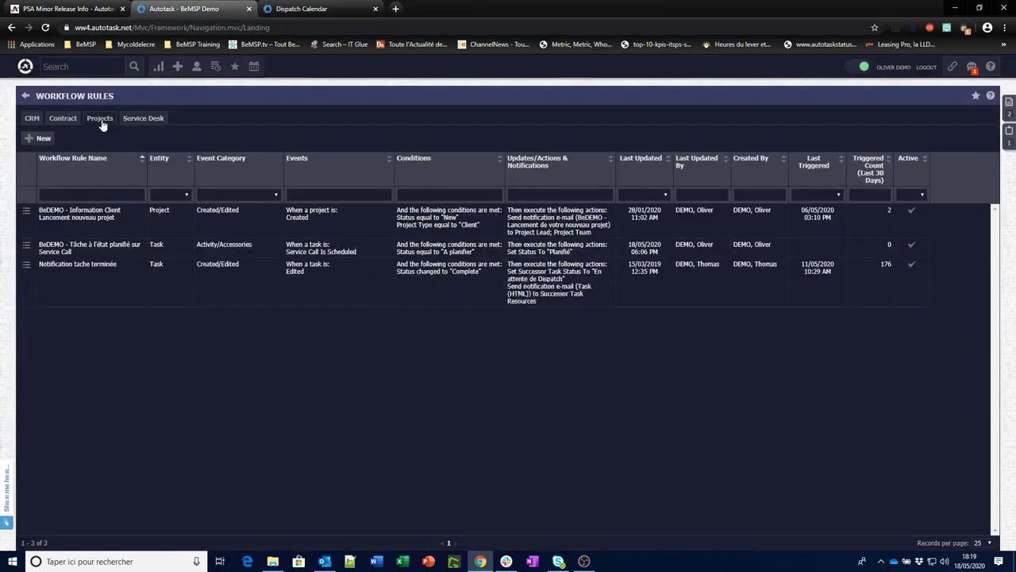
{"action": "left_click", "coordinate": [26, 246]}
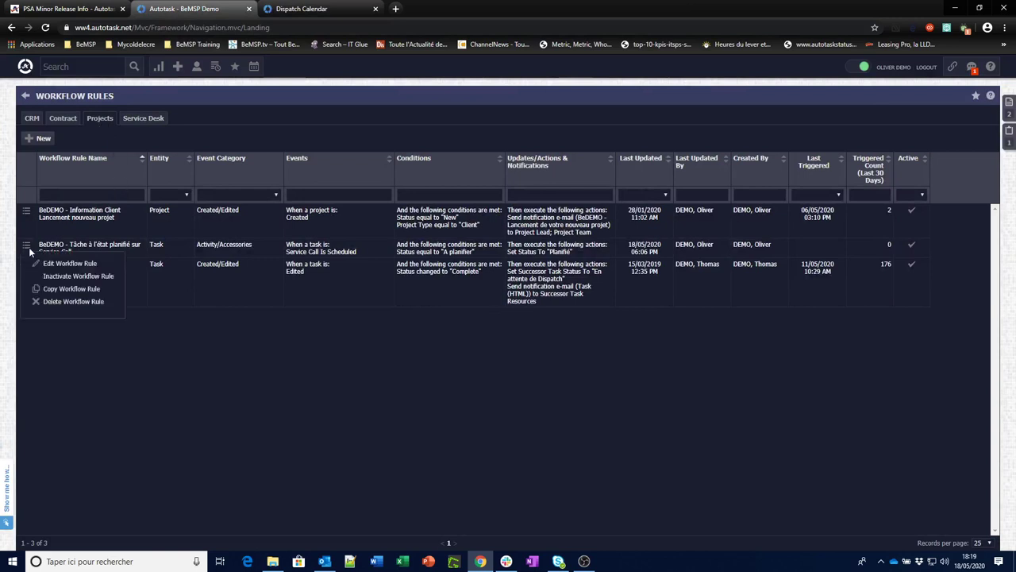
{"action": "left_click", "coordinate": [65, 266]}
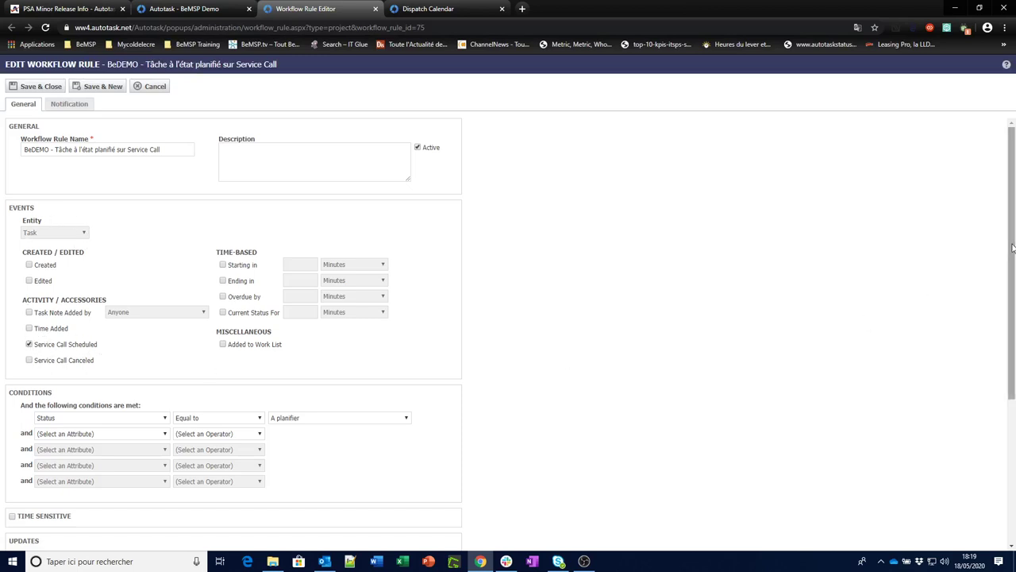
{"action": "left_click_drag", "start_coordinate": [1010, 247], "coordinate": [972, 343]}
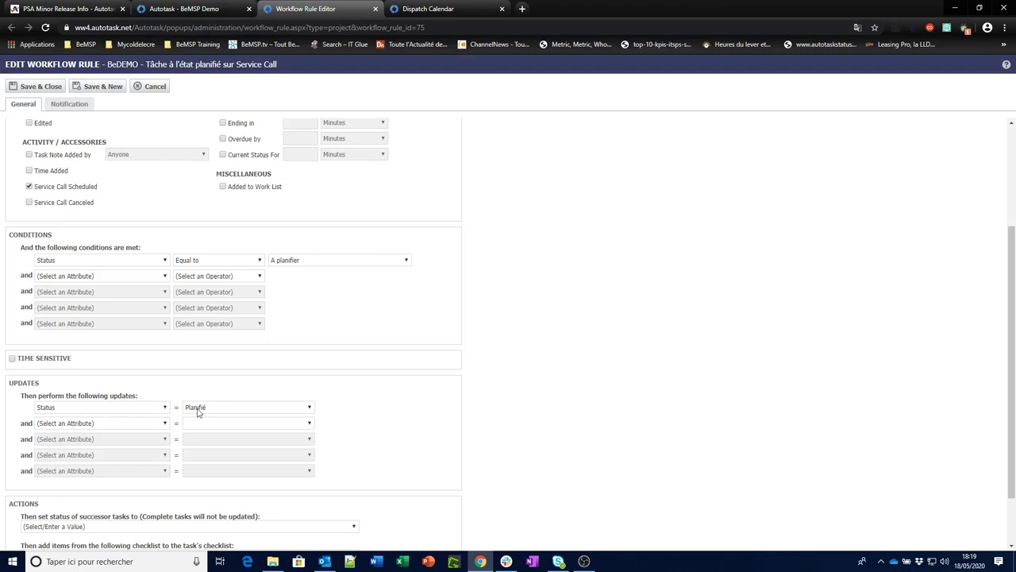
{"action": "left_click", "coordinate": [154, 86]}
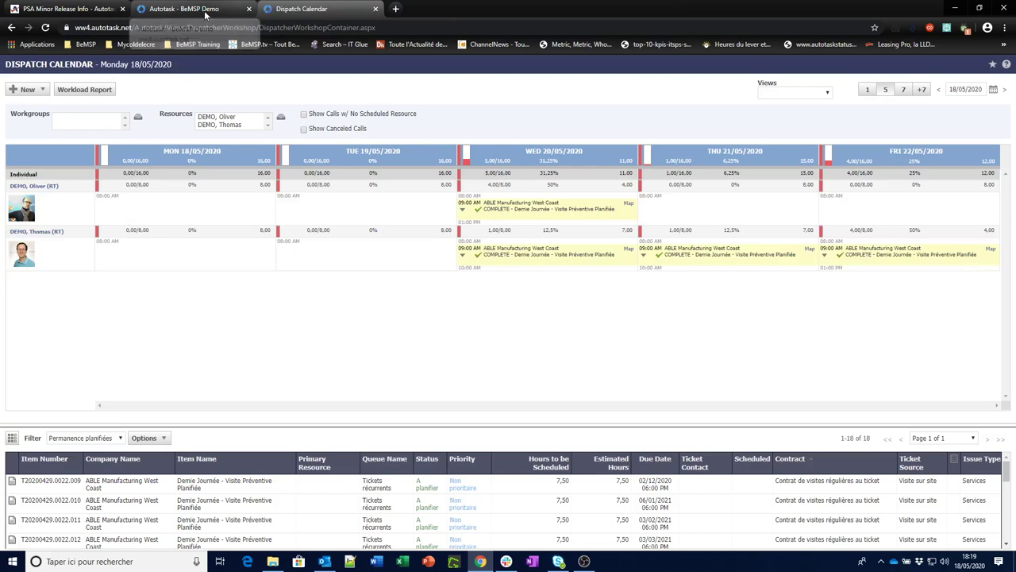
{"action": "left_click", "coordinate": [205, 14]}
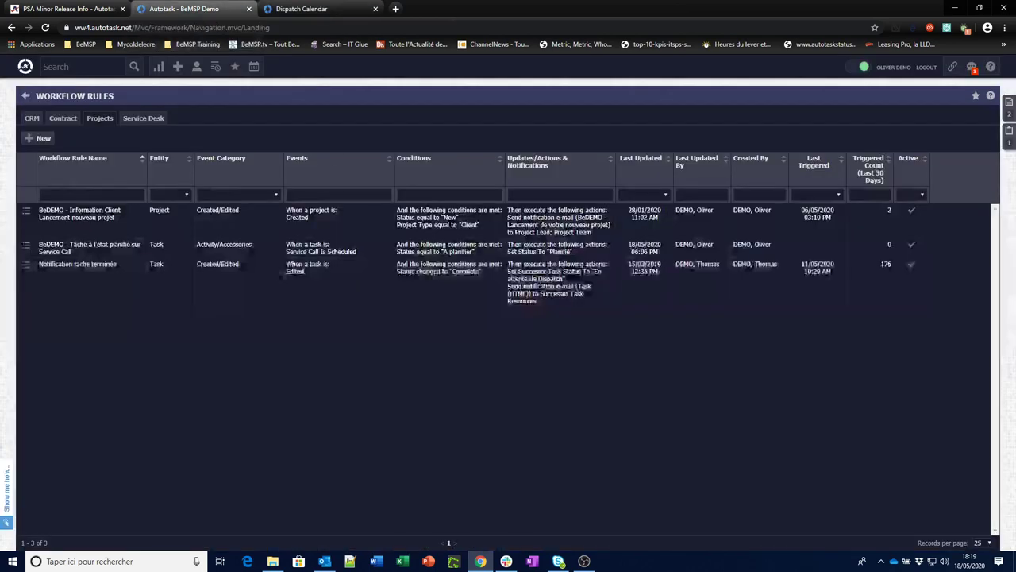
{"action": "left_click", "coordinate": [26, 66]}
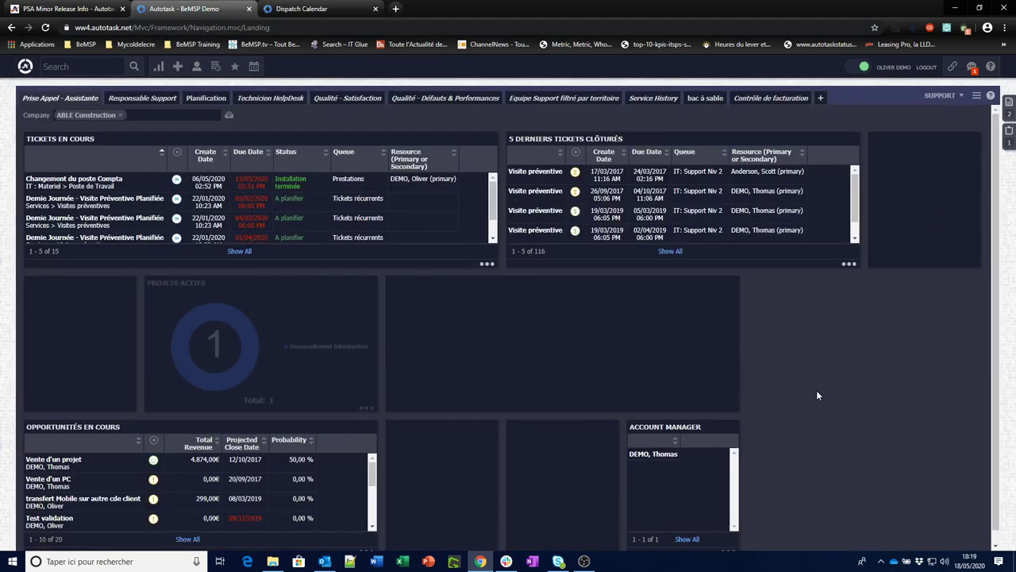